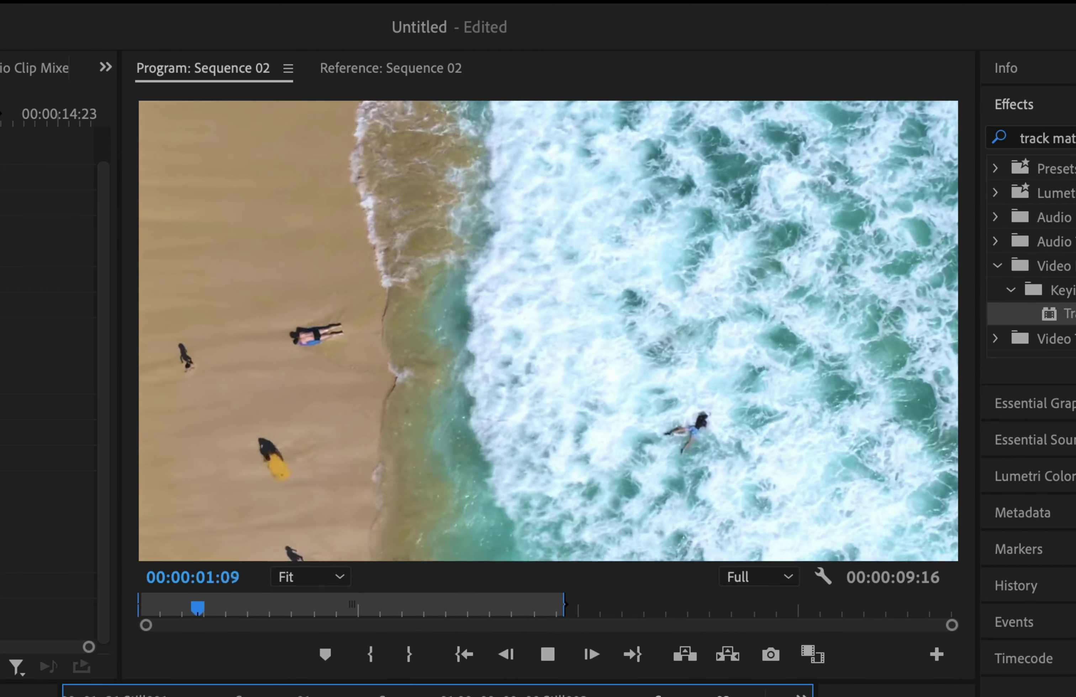
- Add video (2160p).mp4 to Sequence 02 and move it up to track V4
key("space")
key("space")
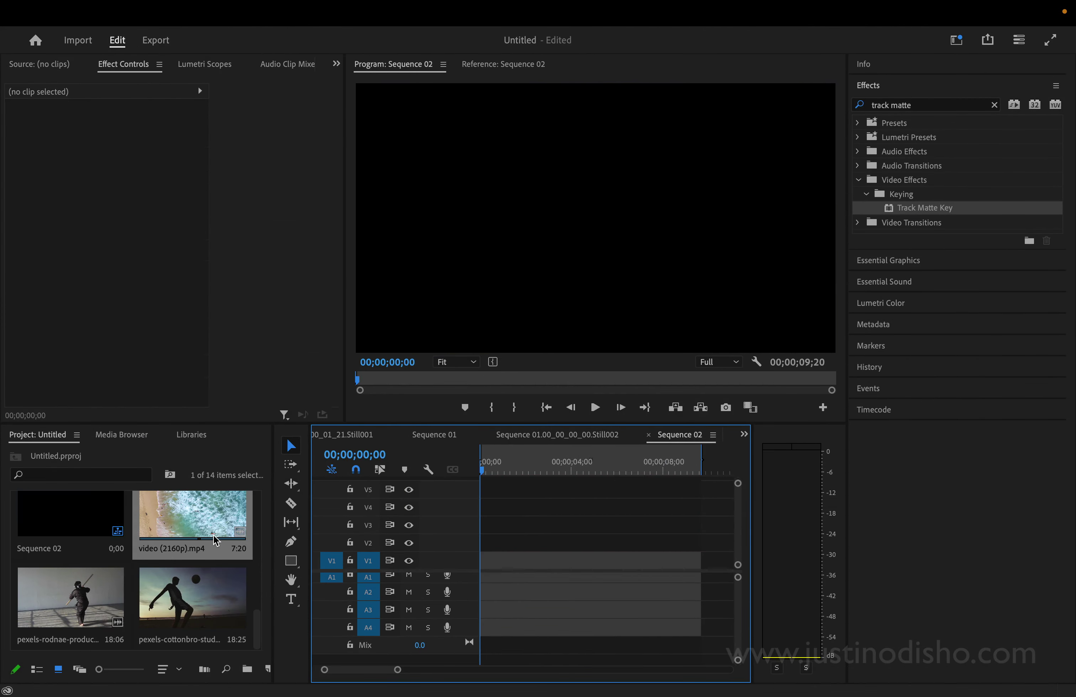
left_click_drag(214, 540, 430, 529)
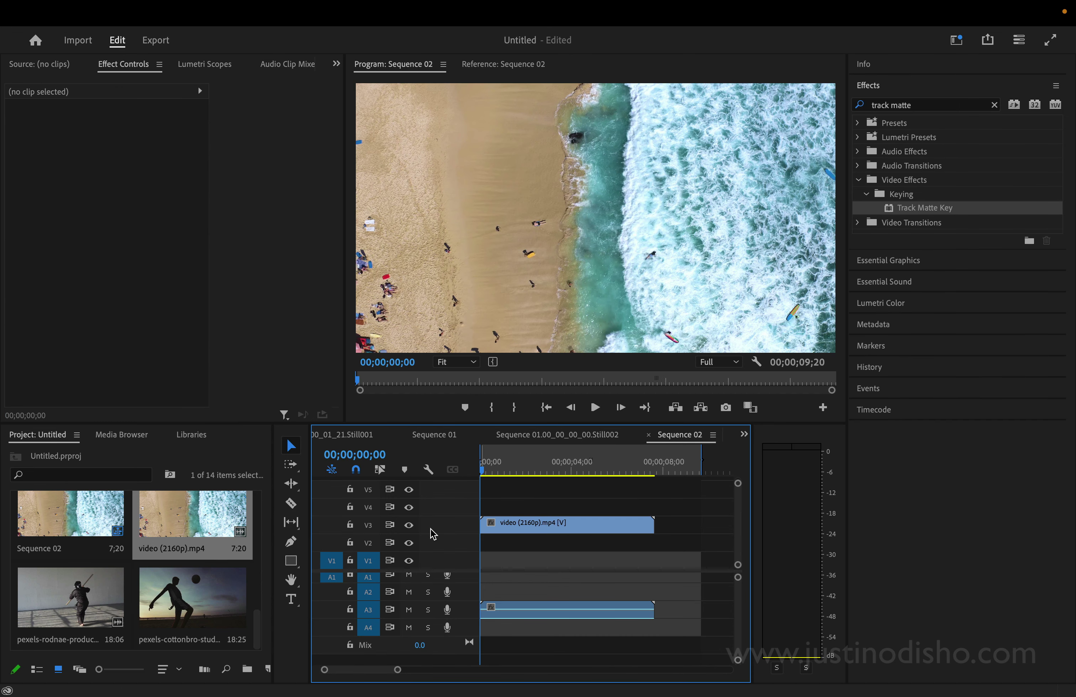
left_click_drag(511, 525, 521, 512)
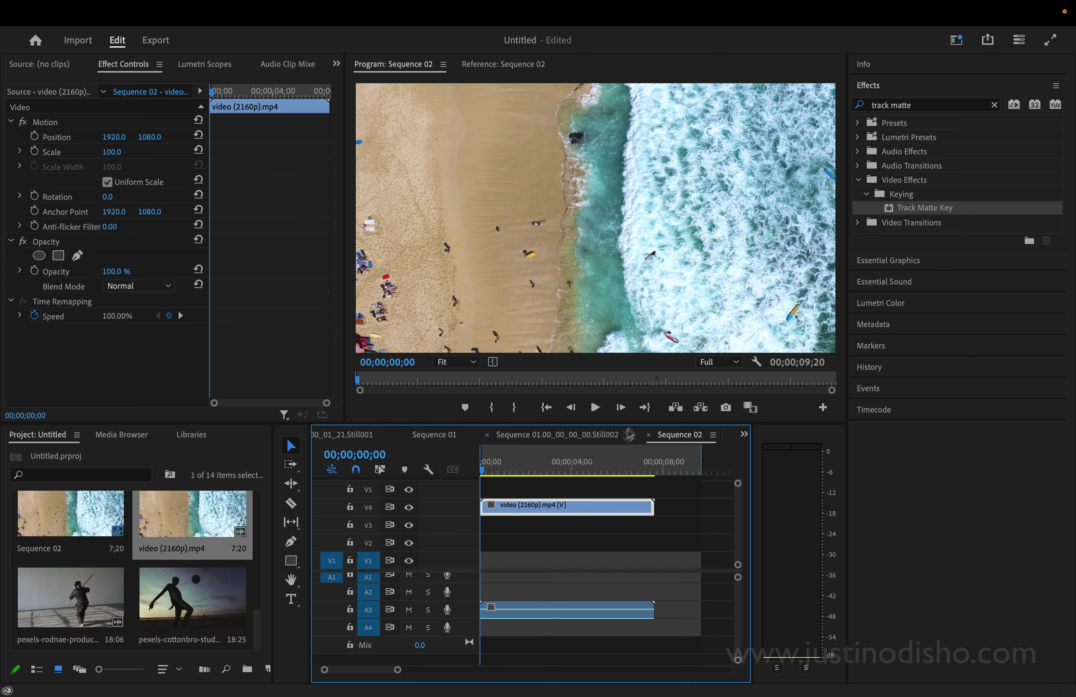
- Apply the Extract effect to the V4 wave clip and turn on Invert
left_click(929, 106)
triple_click(930, 106)
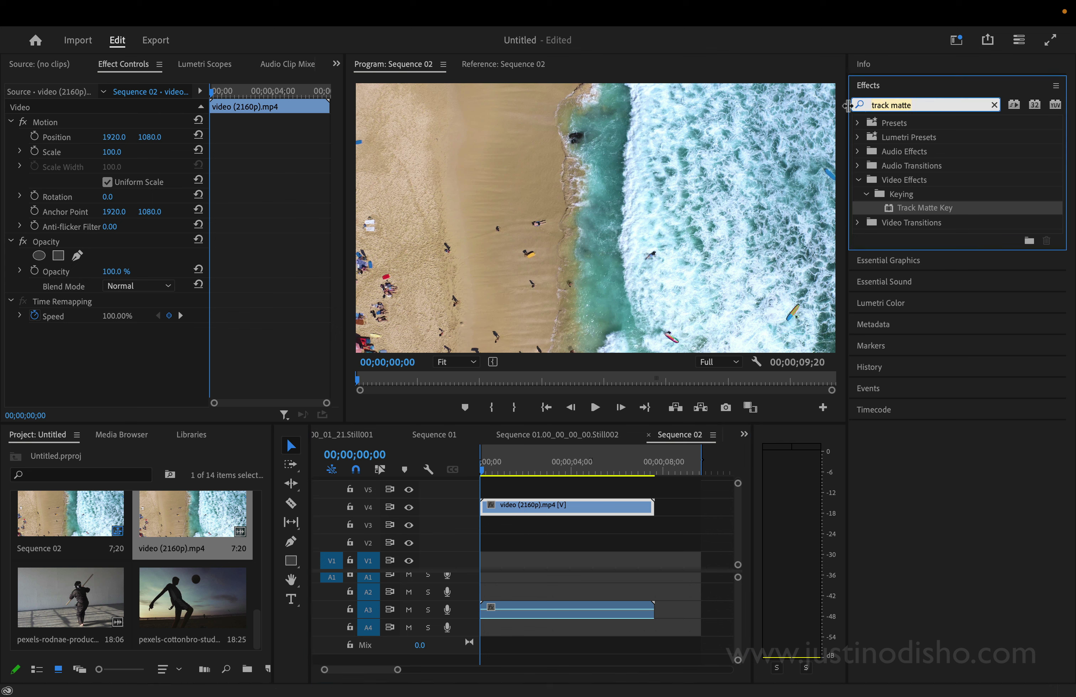
type("ex")
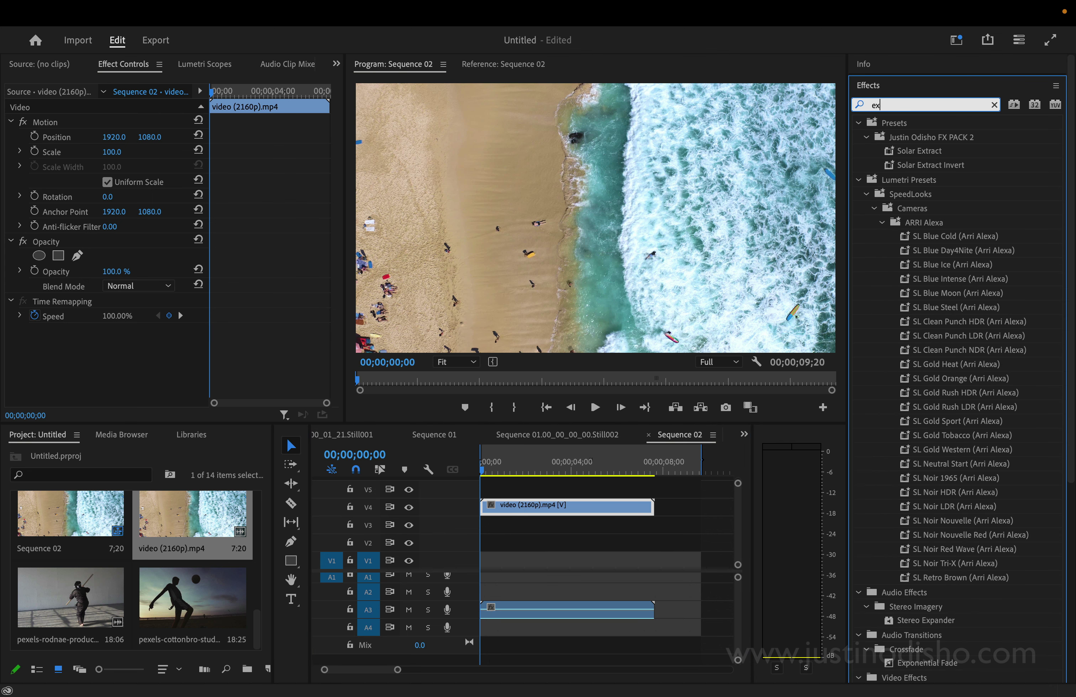
type("tr")
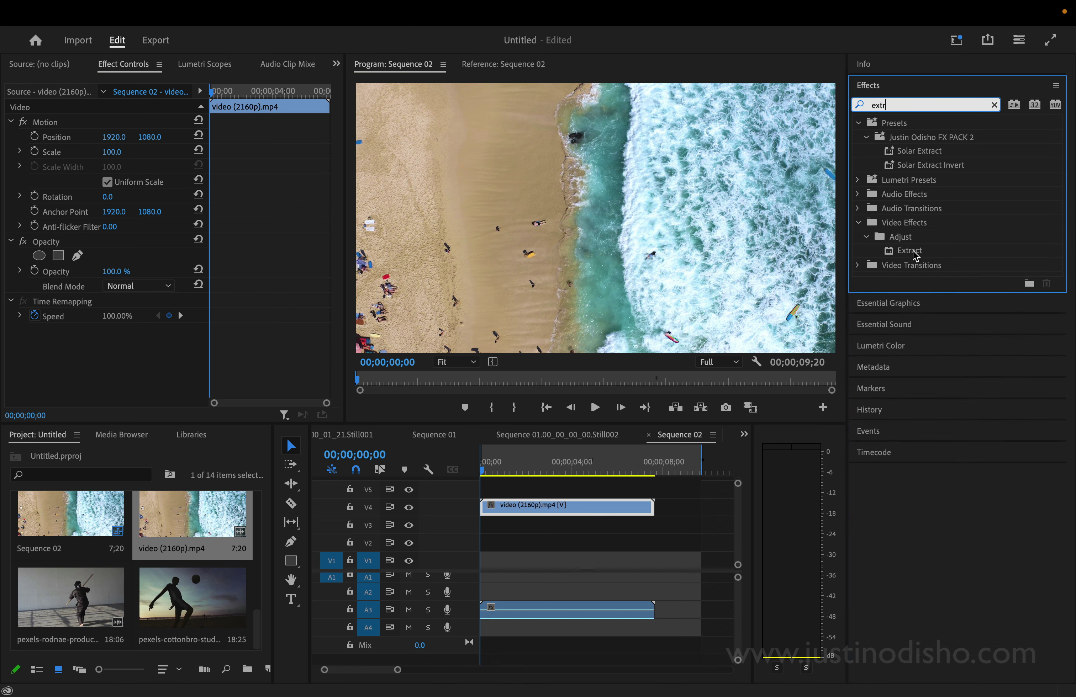
left_click_drag(911, 250, 561, 507)
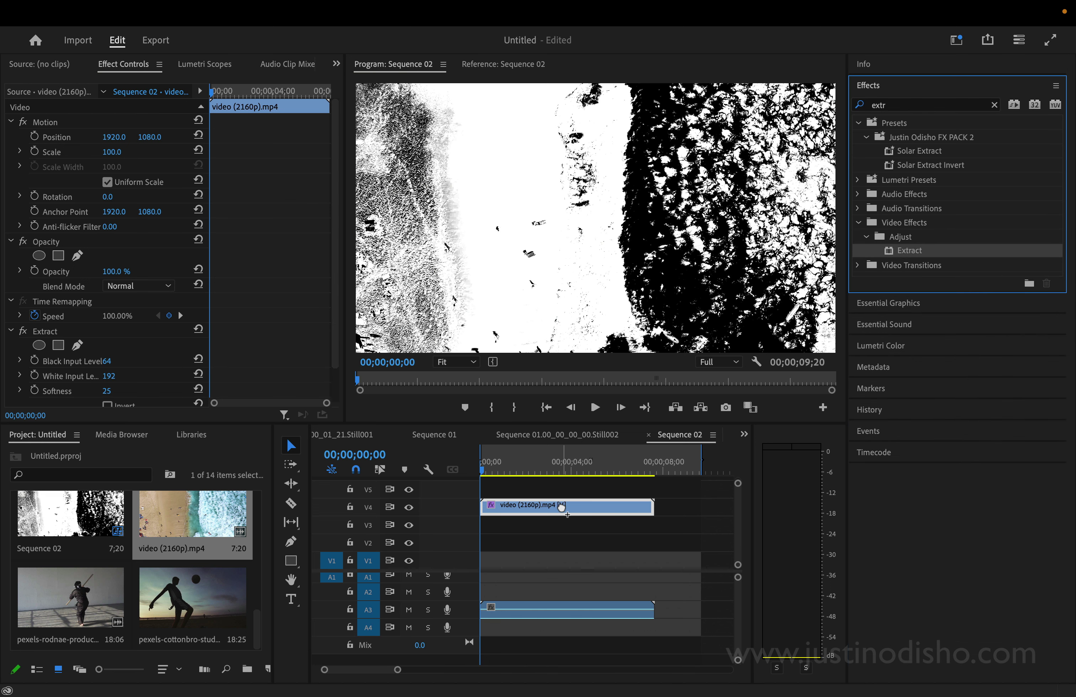
left_click(335, 312)
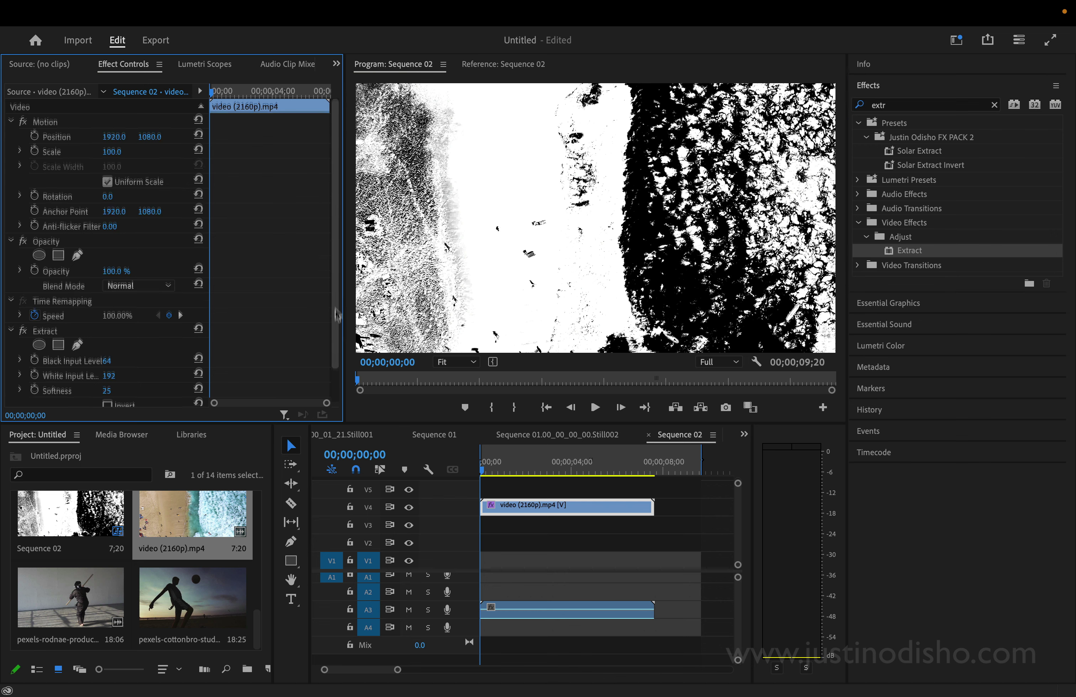
scroll(336, 312, "down", 2)
left_click(107, 369)
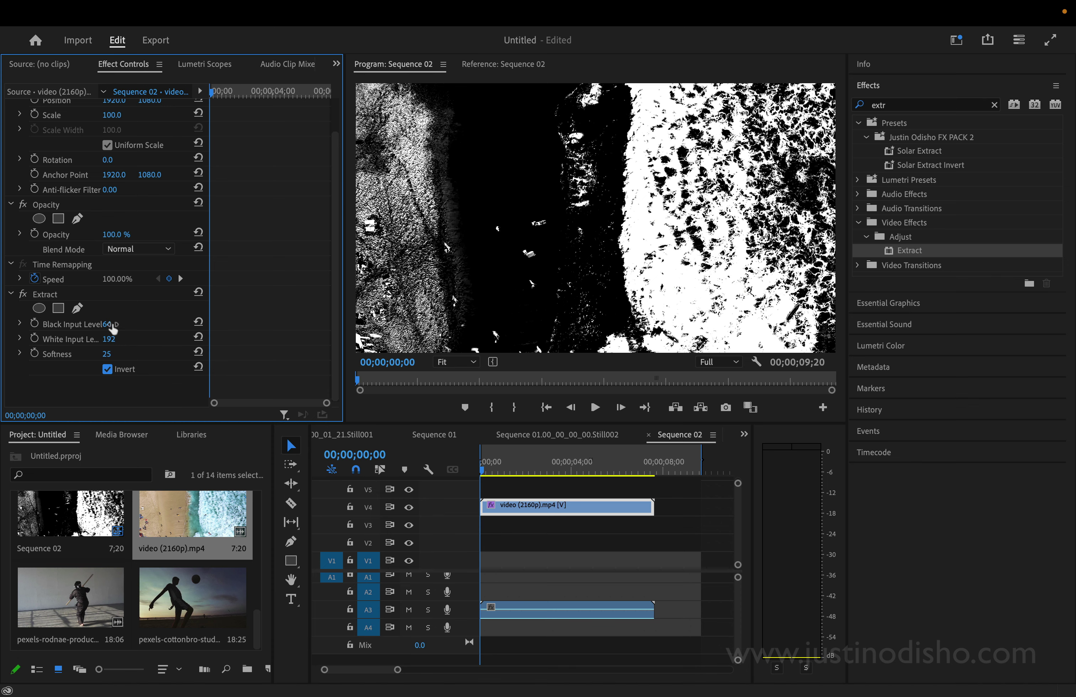
- Adjust Extract's Black Input Level and set Softness to 24
left_click_drag(106, 324, 117, 355)
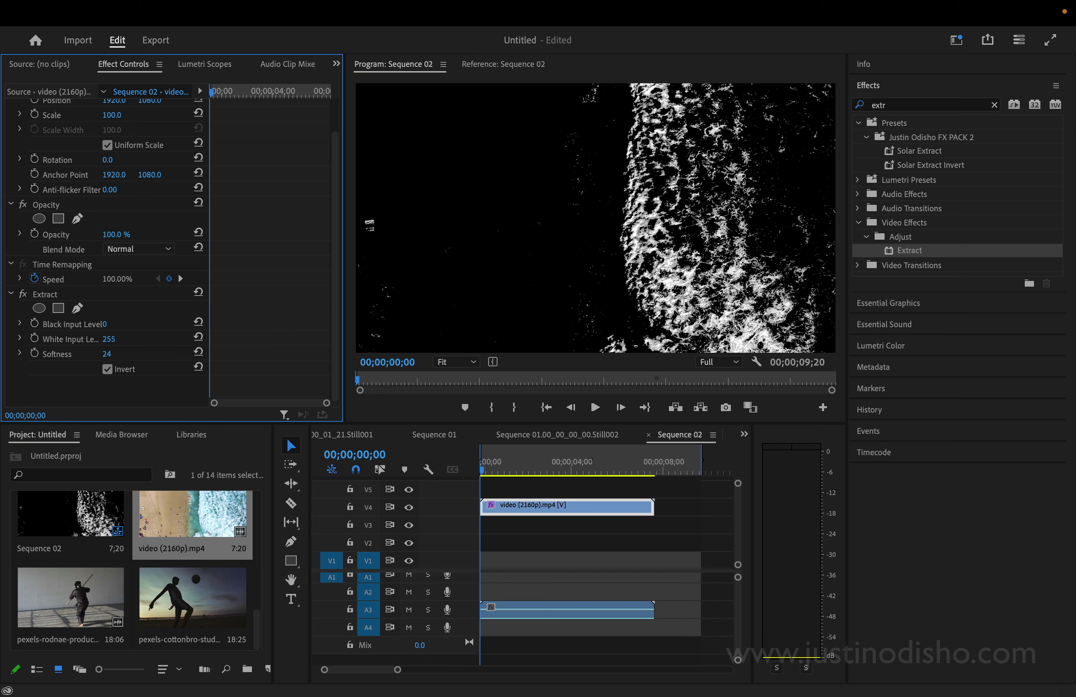
left_click(109, 354)
key("Return")
- Scale the wave clip to 122, check the matte at 3;14, and return to the start
left_click_drag(111, 115, 122, 116)
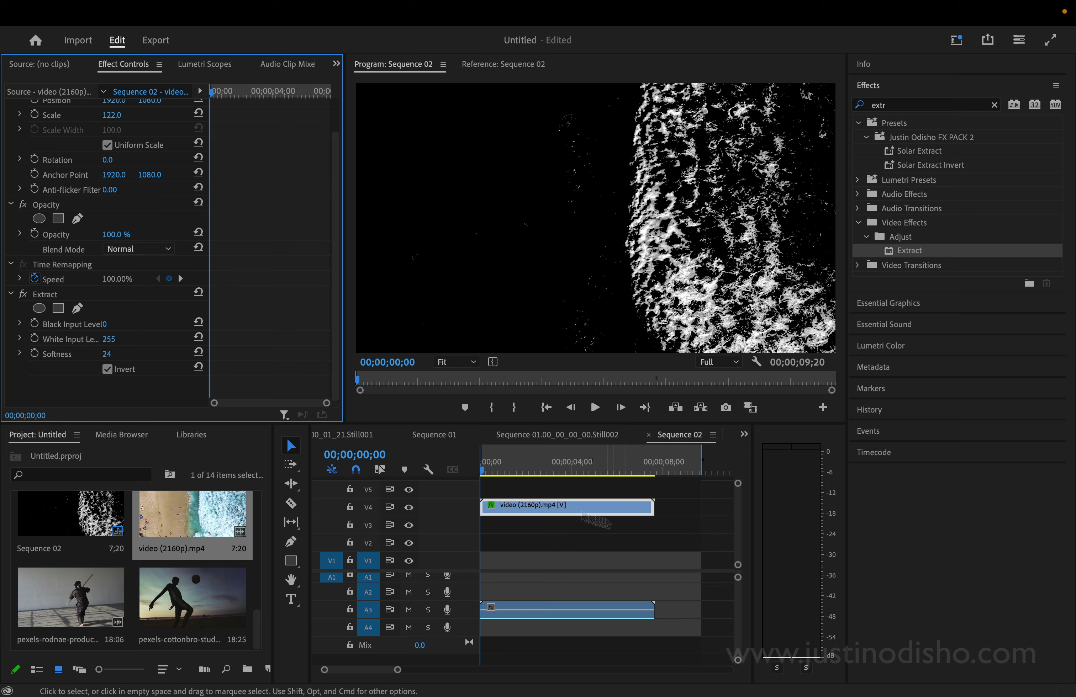
left_click_drag(488, 471, 560, 471)
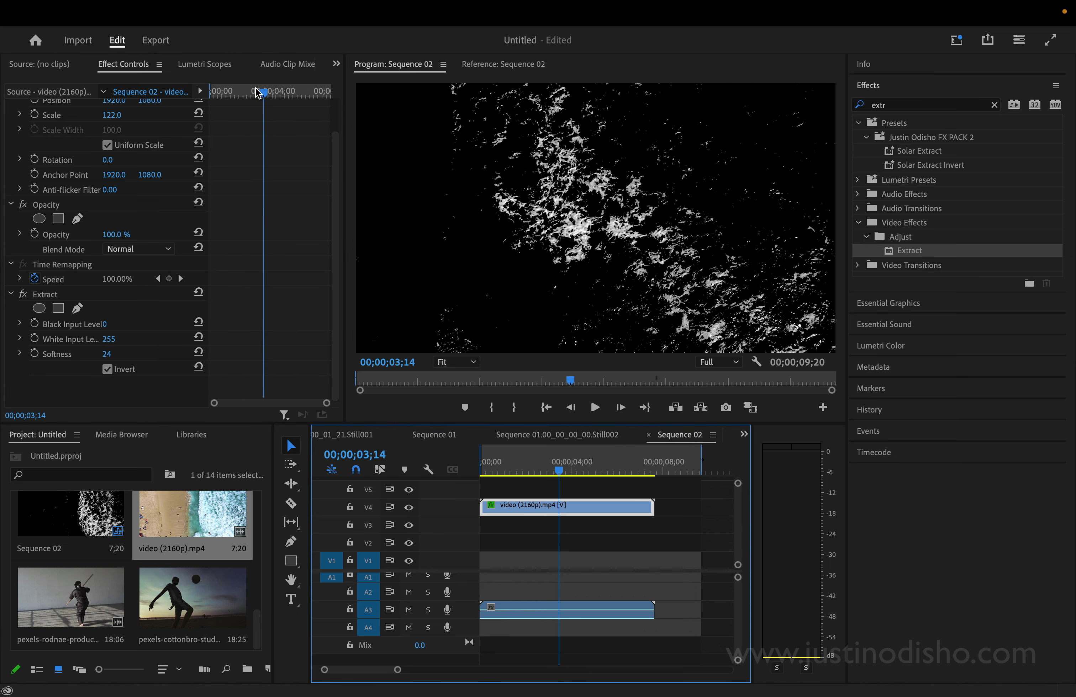
left_click_drag(258, 93, 211, 93)
- Keyframe Black Input, White Input and Softness, lowering White Input at 4;15 until fully white
left_click(34, 322)
left_click(33, 338)
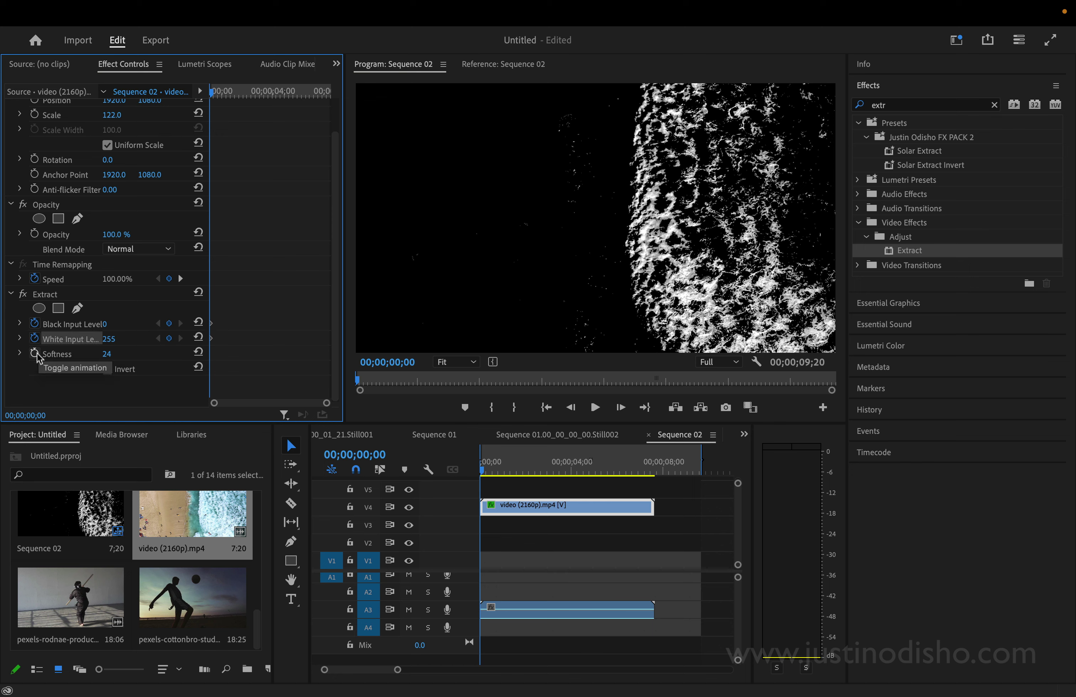
left_click(35, 354)
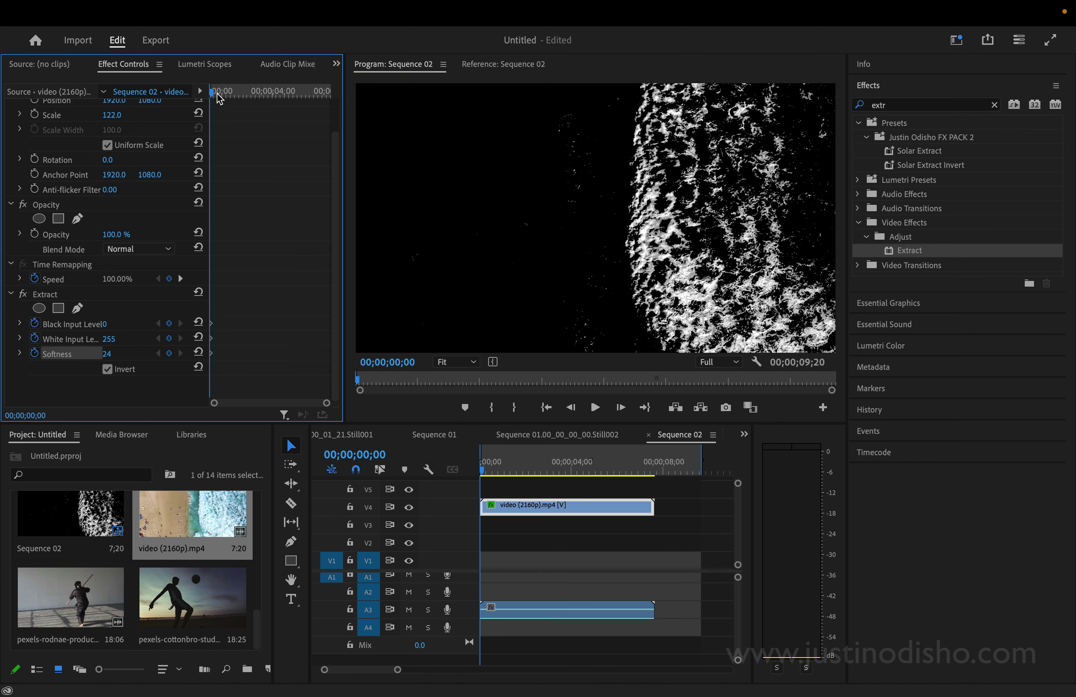
left_click_drag(218, 98, 281, 96)
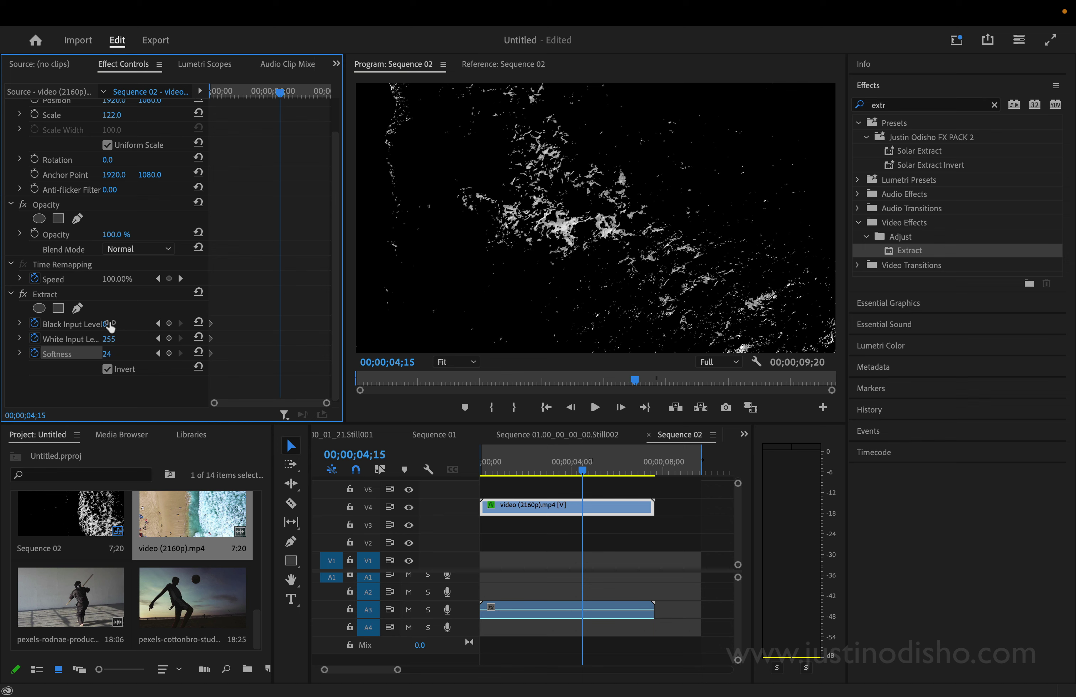
left_click_drag(109, 339, 86, 338)
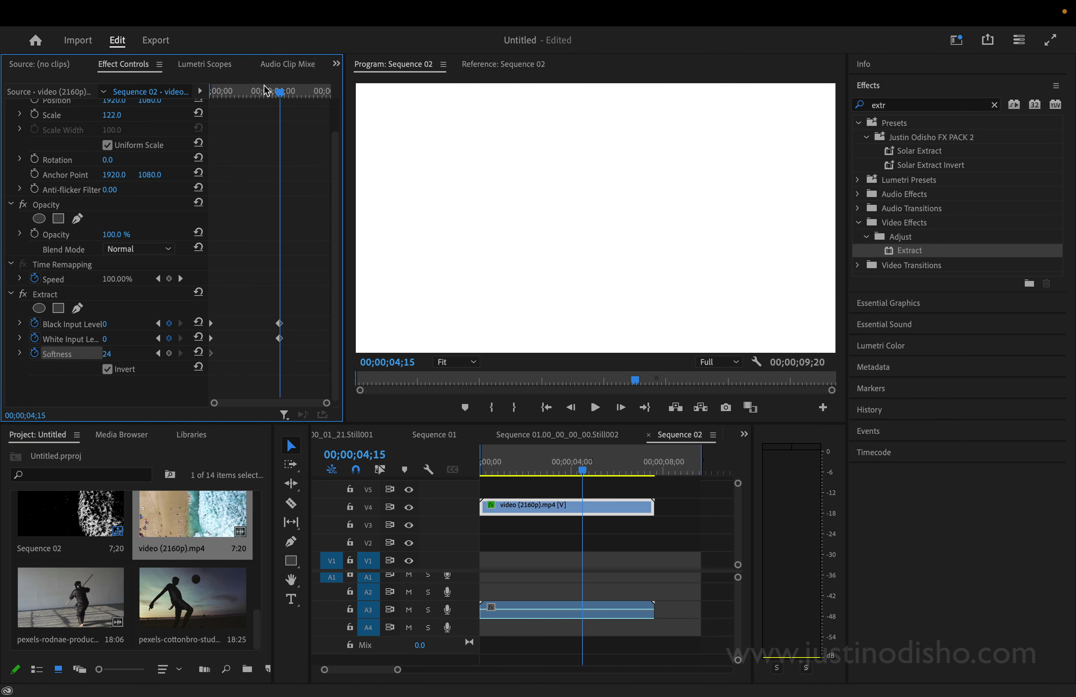
- Preview the matte, then add Black and White Input Level keyframes around 0;27
left_click_drag(266, 91, 213, 92)
key("space")
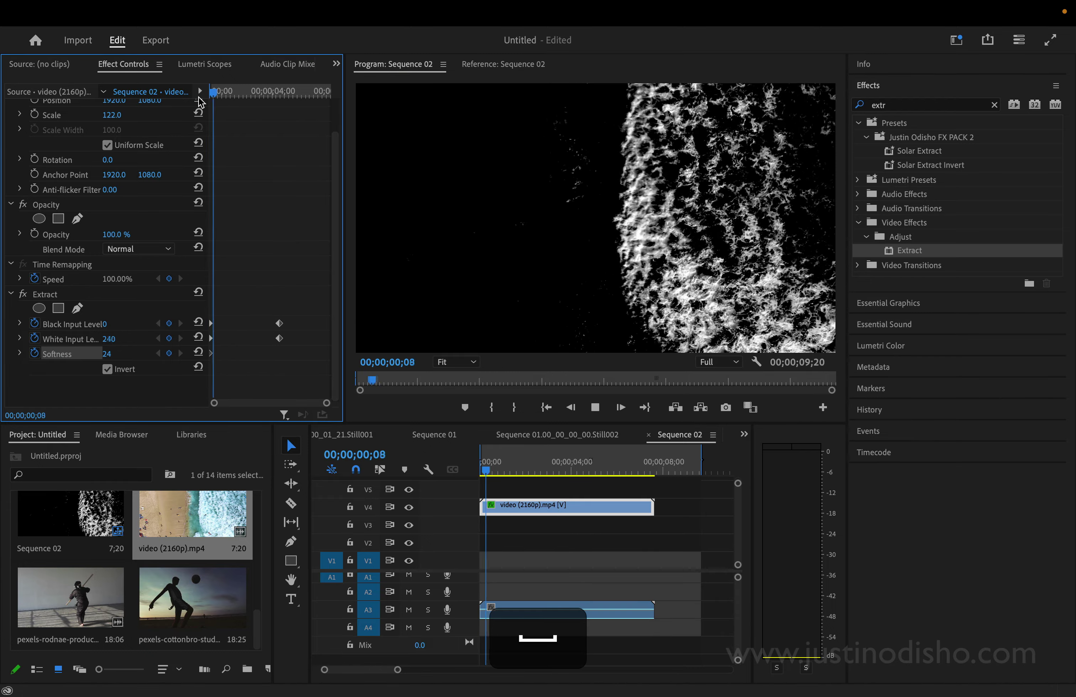
key("space")
left_click_drag(251, 98, 223, 93)
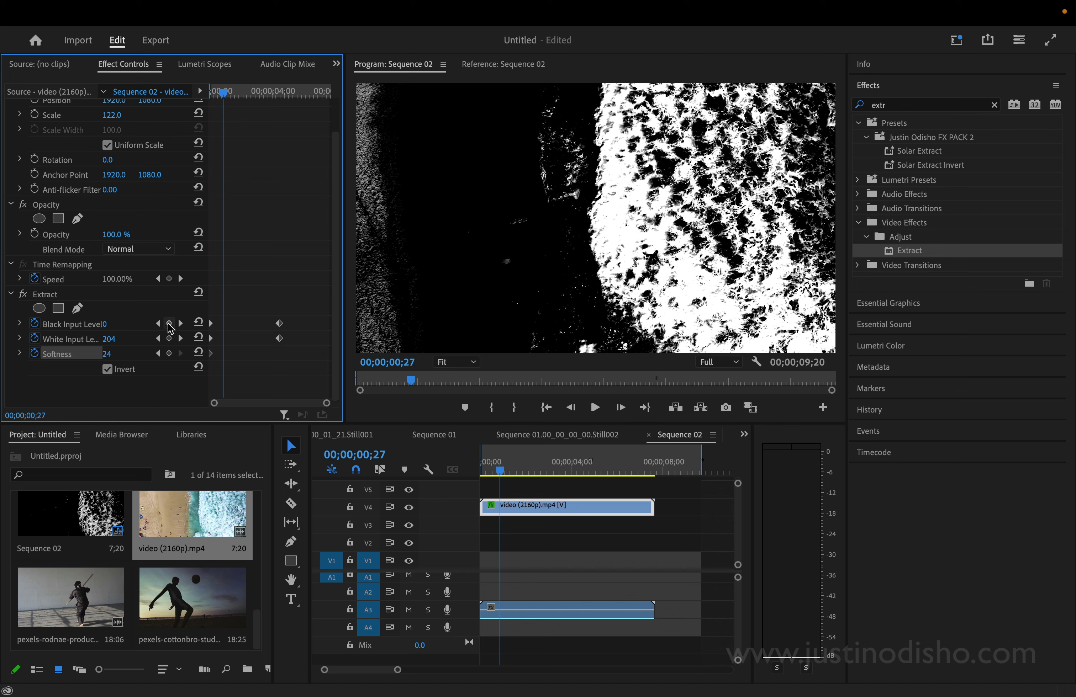
left_click(169, 323)
left_click(169, 338)
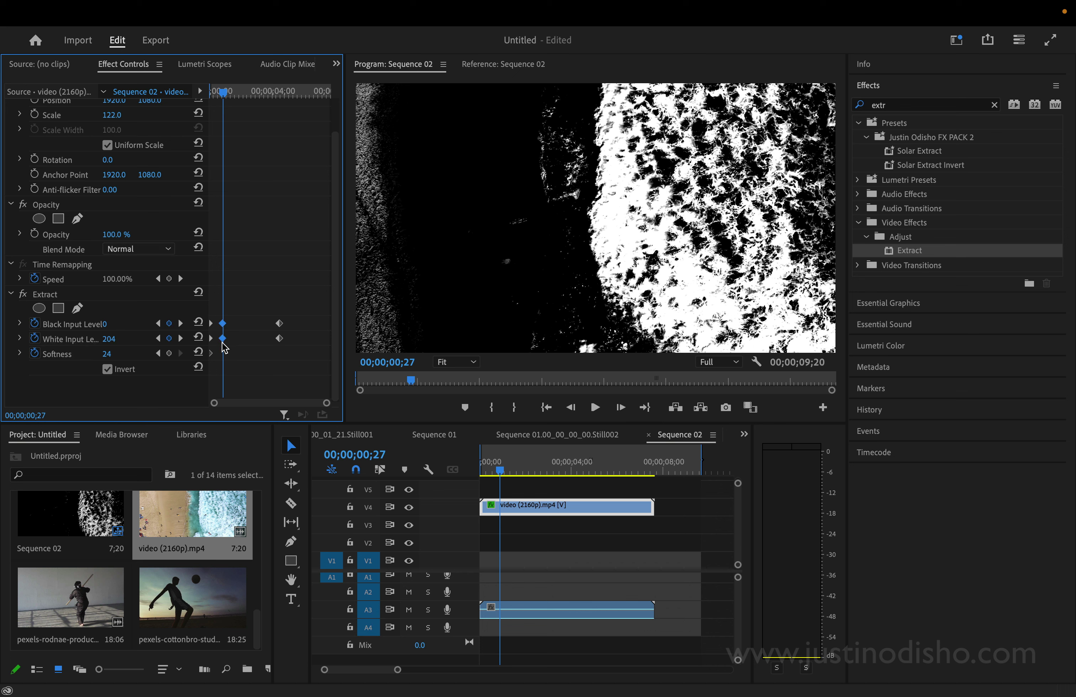
- Shift the two level keyframes later in time and replay the matte wipe
left_click_drag(223, 341, 292, 346)
left_click_drag(232, 93, 201, 95)
key("space")
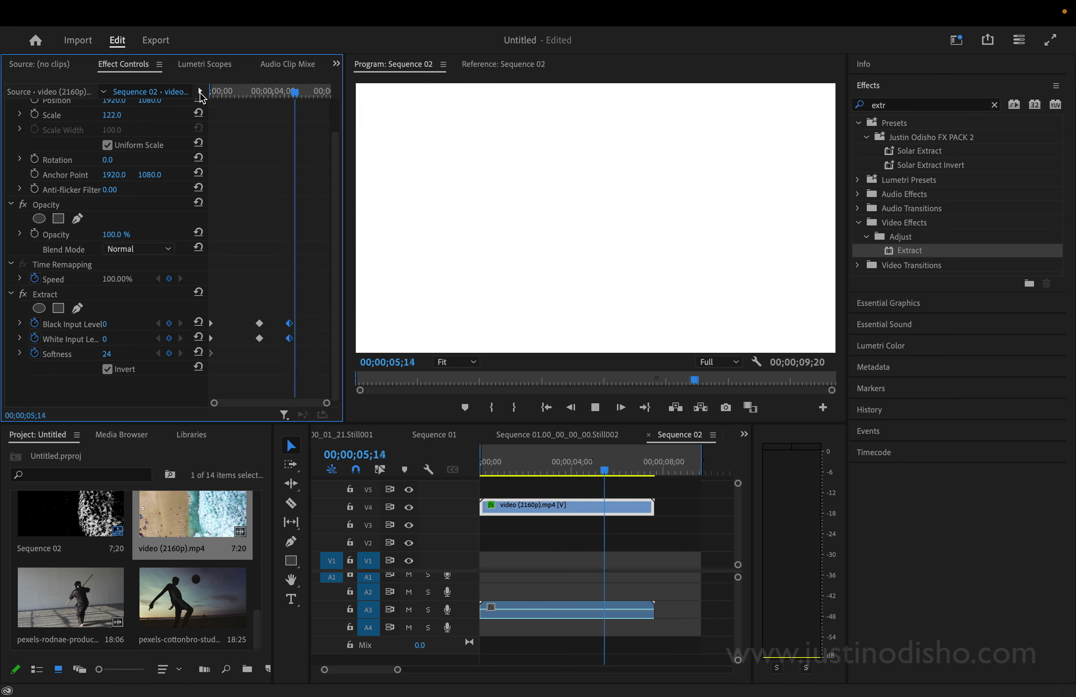
key("space")
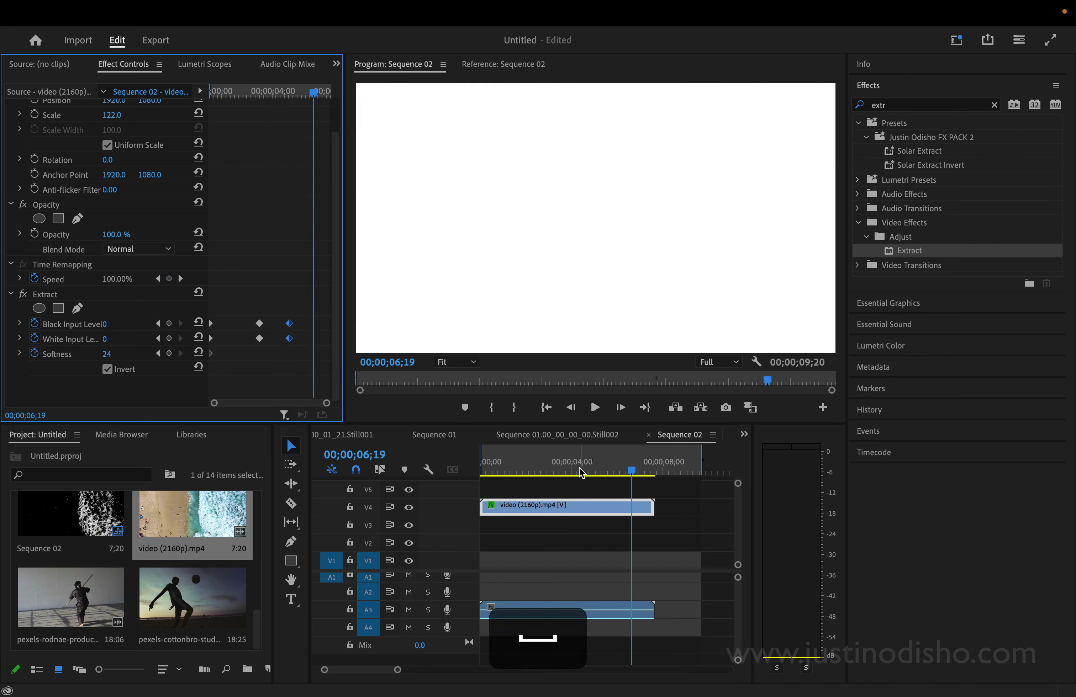
left_click(482, 467)
key("space")
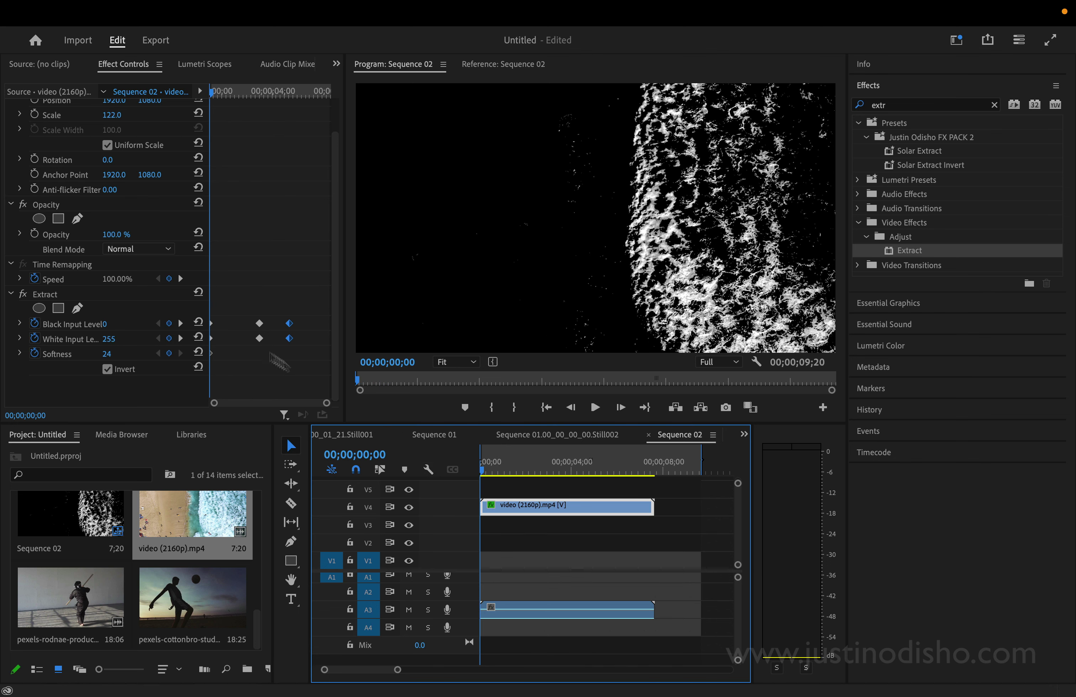
- Keyframe the wave matte's opacity from 0% at the start to 100% at frame 10, then preview
left_click(33, 234)
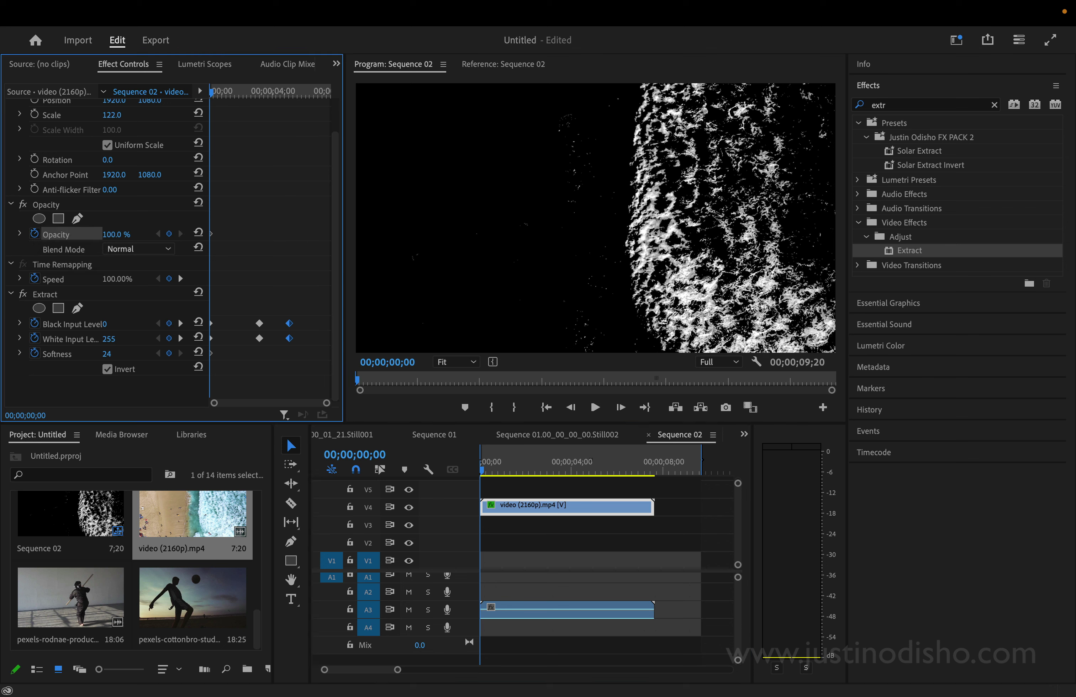
left_click_drag(116, 235, 104, 234)
left_click(218, 92)
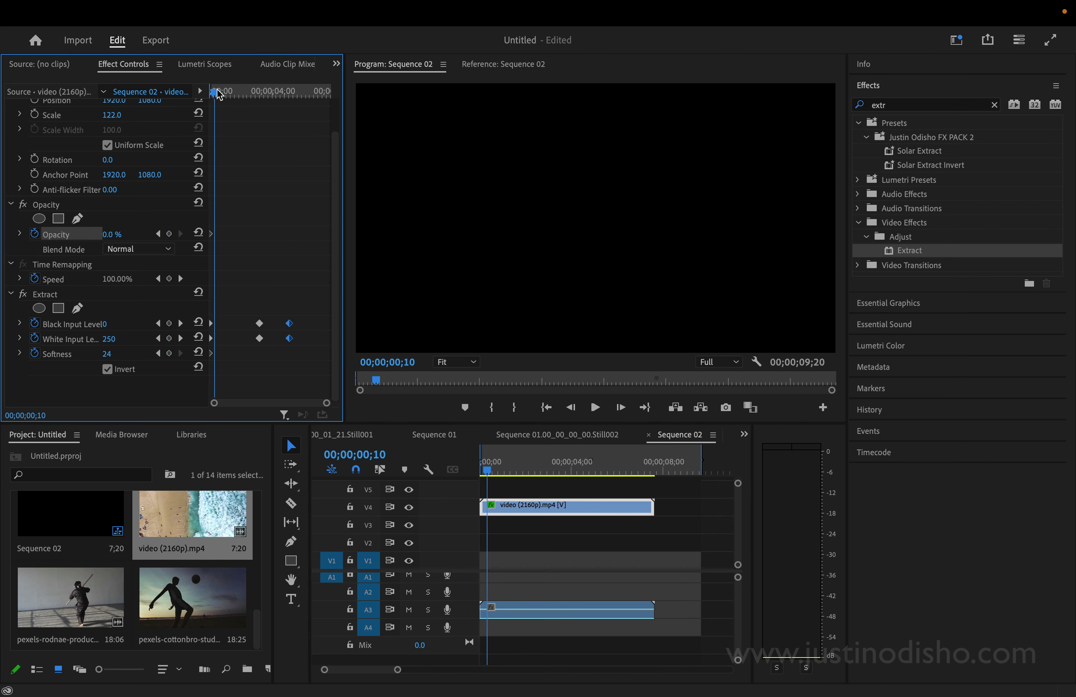
left_click_drag(108, 234, 136, 234)
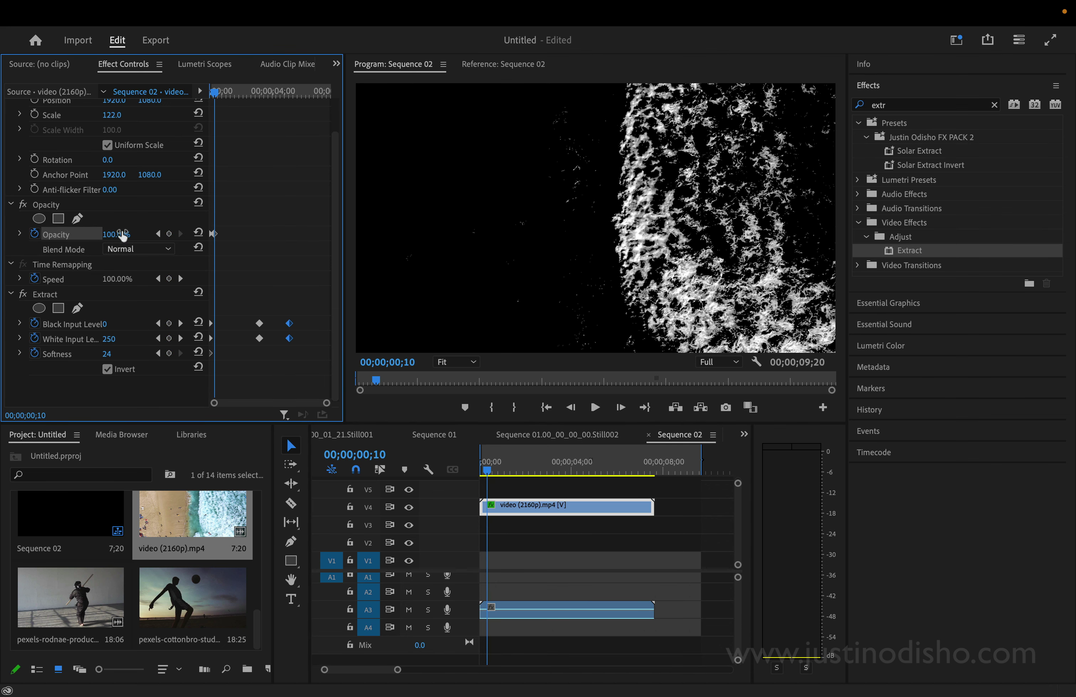
left_click(215, 93)
key("space")
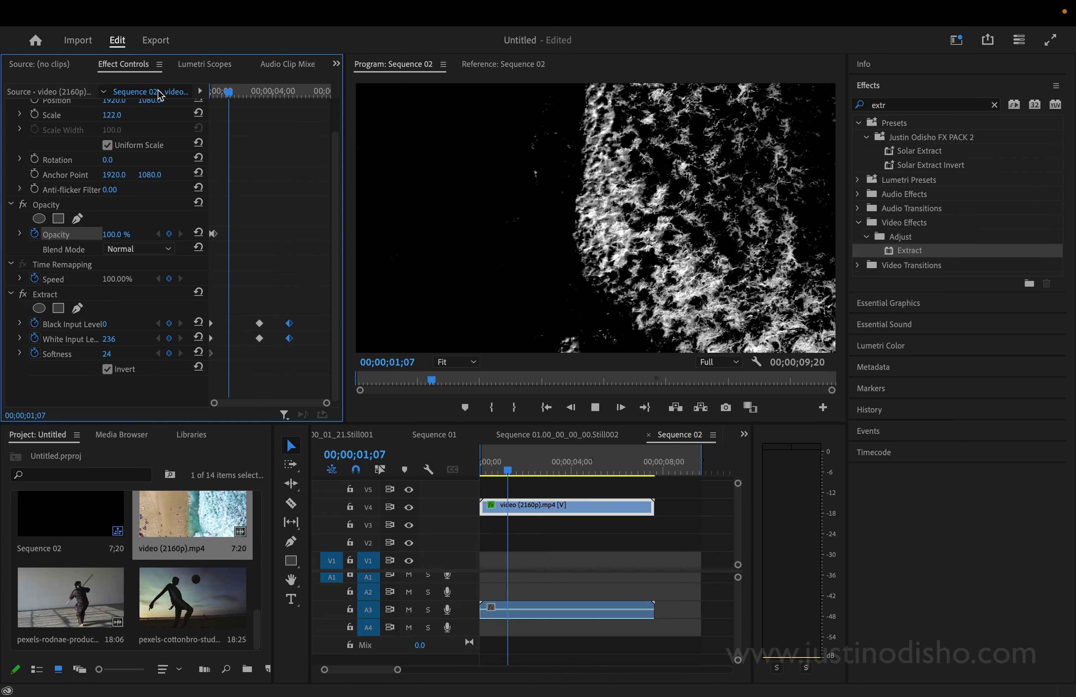
key("space")
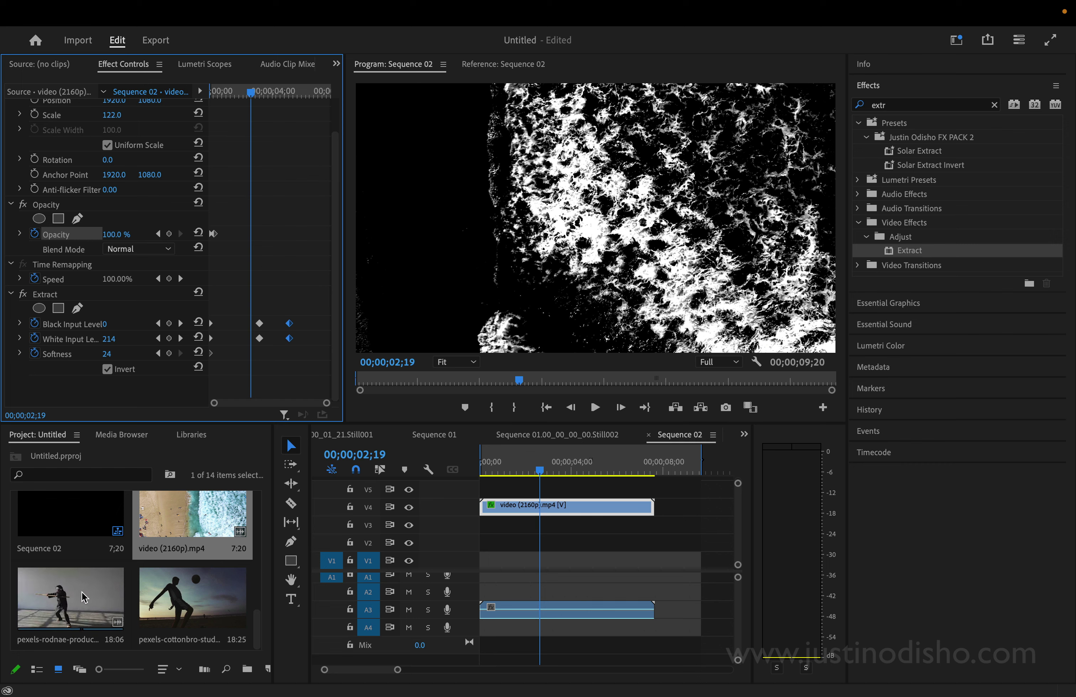
- Place the stick-fighter clip on track V1 and the sunset kicking clip on V2
left_click(73, 597)
left_click_drag(72, 597, 451, 561)
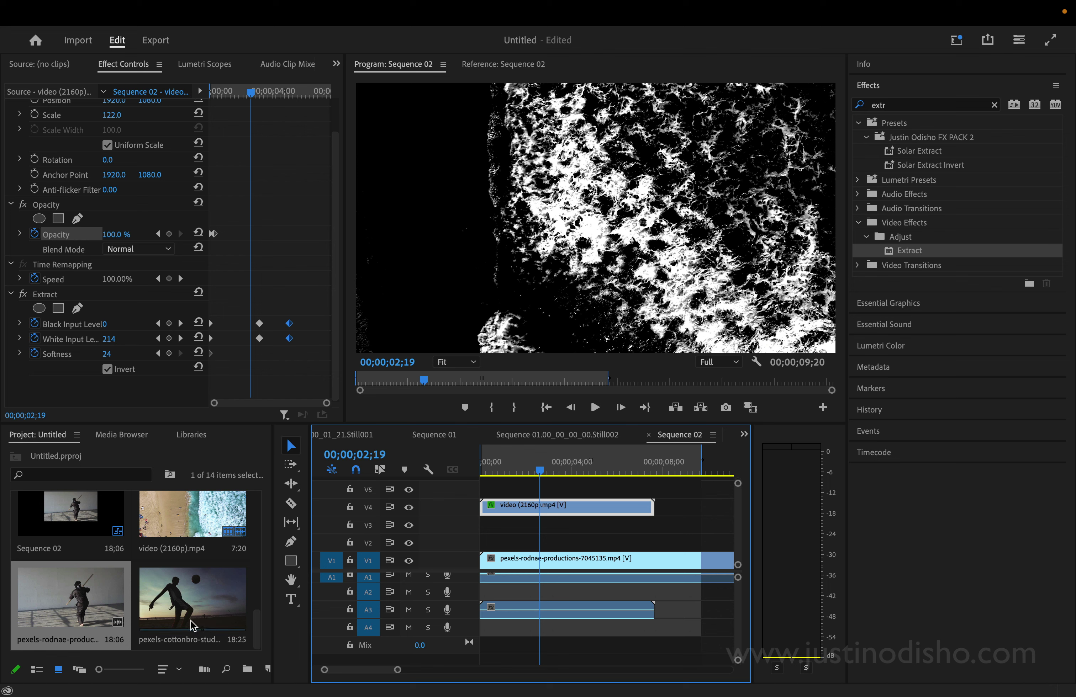
left_click_drag(398, 587, 481, 553)
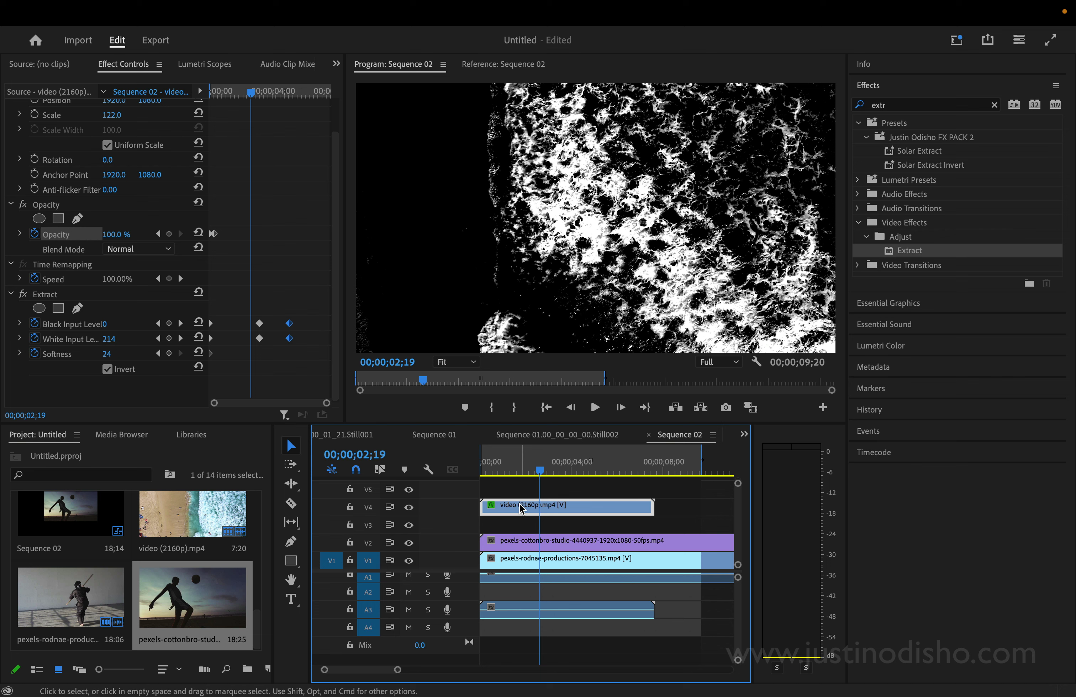
left_click(907, 106)
- Apply Track Matte Key to the V2 clip with Matte set to Video 4 and Composite Using Matte Luma
key("super+a")
type("track matte")
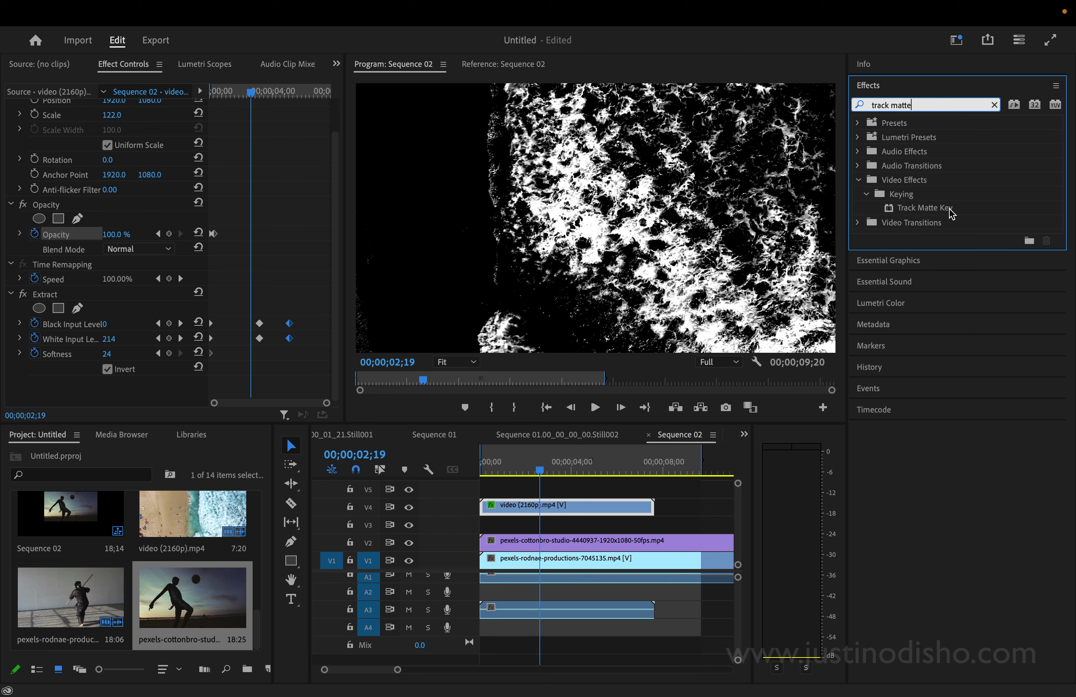
left_click_drag(950, 211, 524, 543)
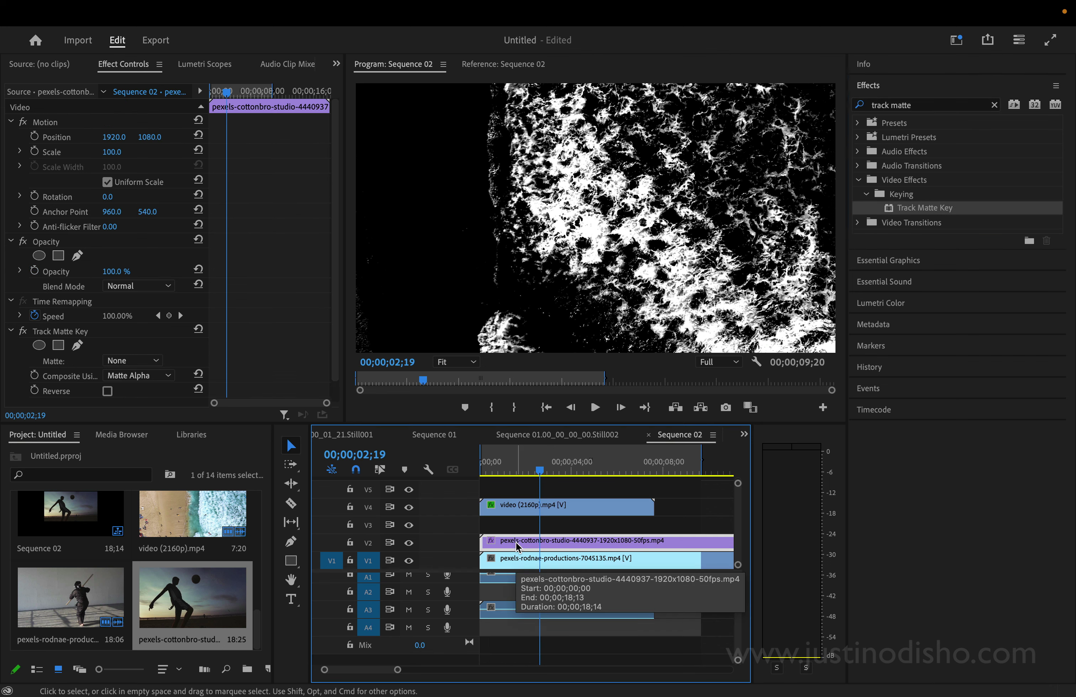
left_click(157, 339)
scroll(337, 253, "down", 1)
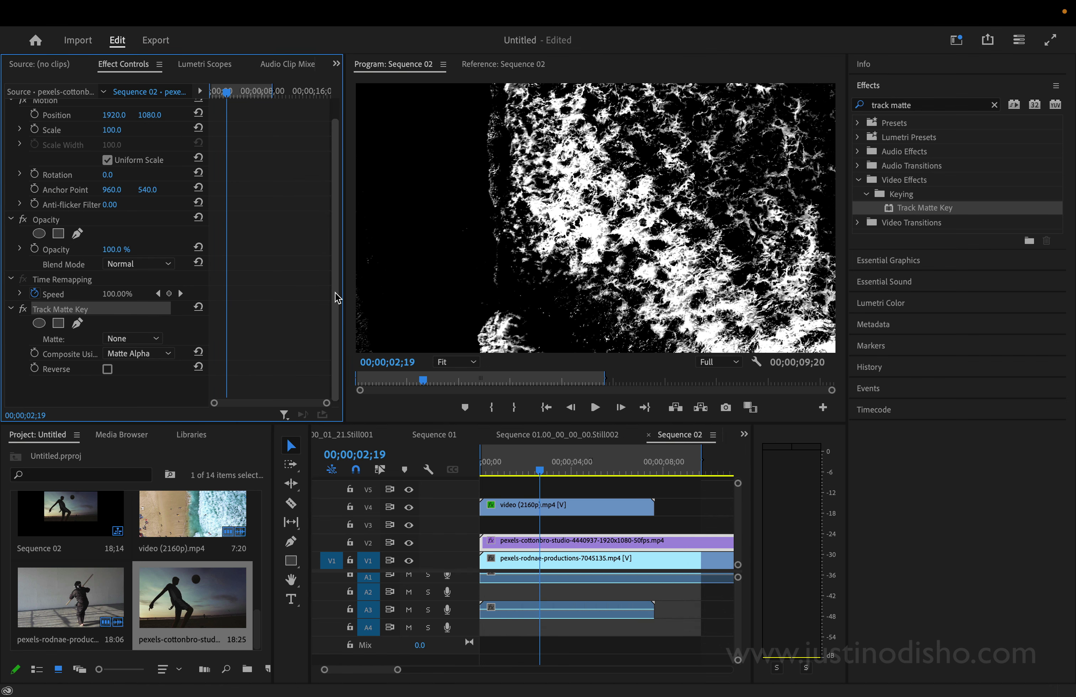
left_click(146, 341)
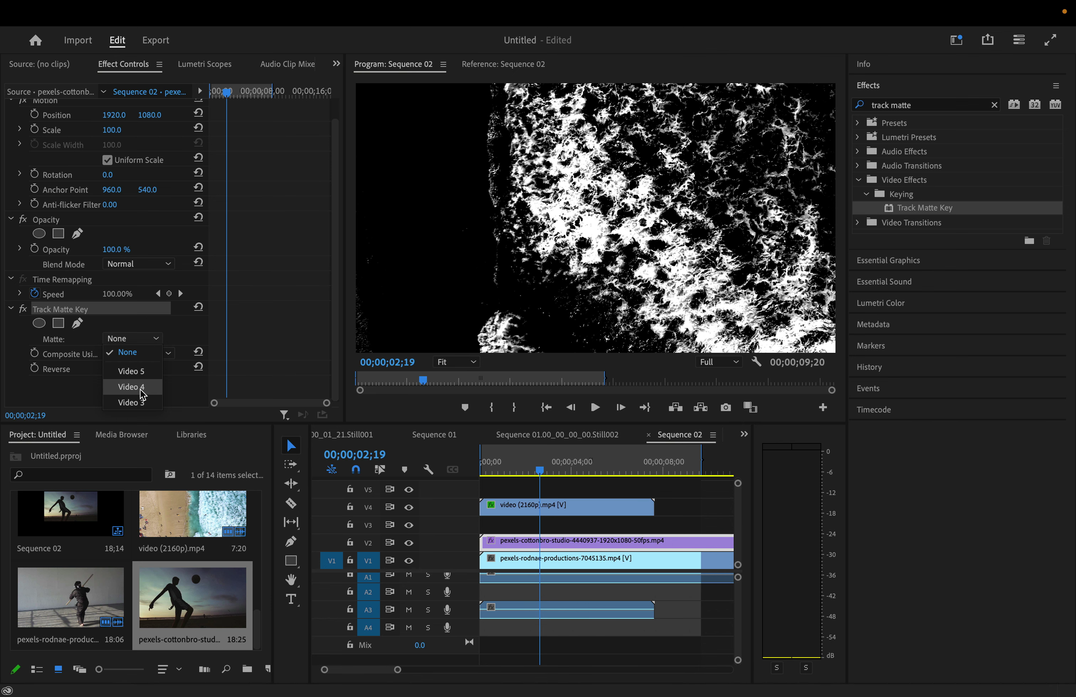
left_click(159, 390)
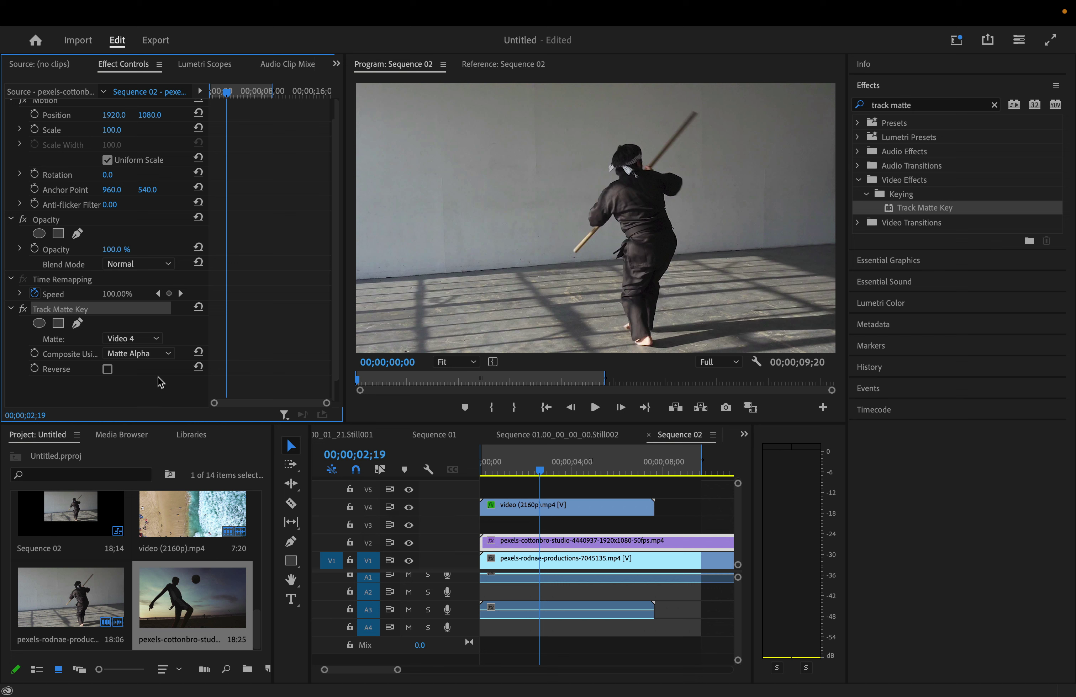
left_click(158, 360)
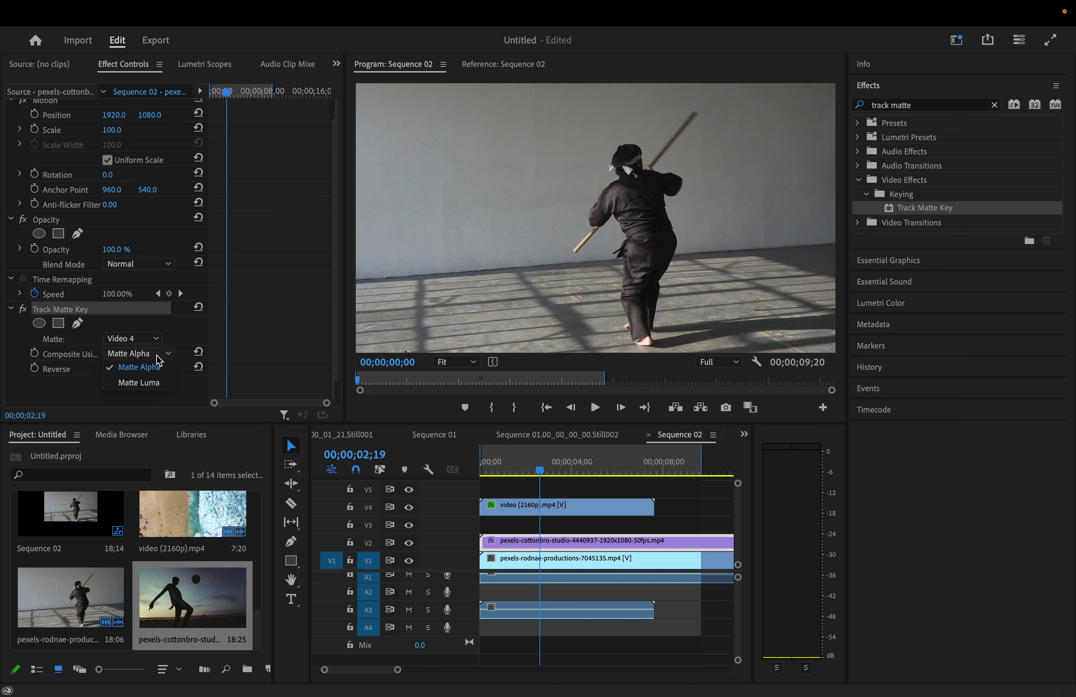
left_click(158, 383)
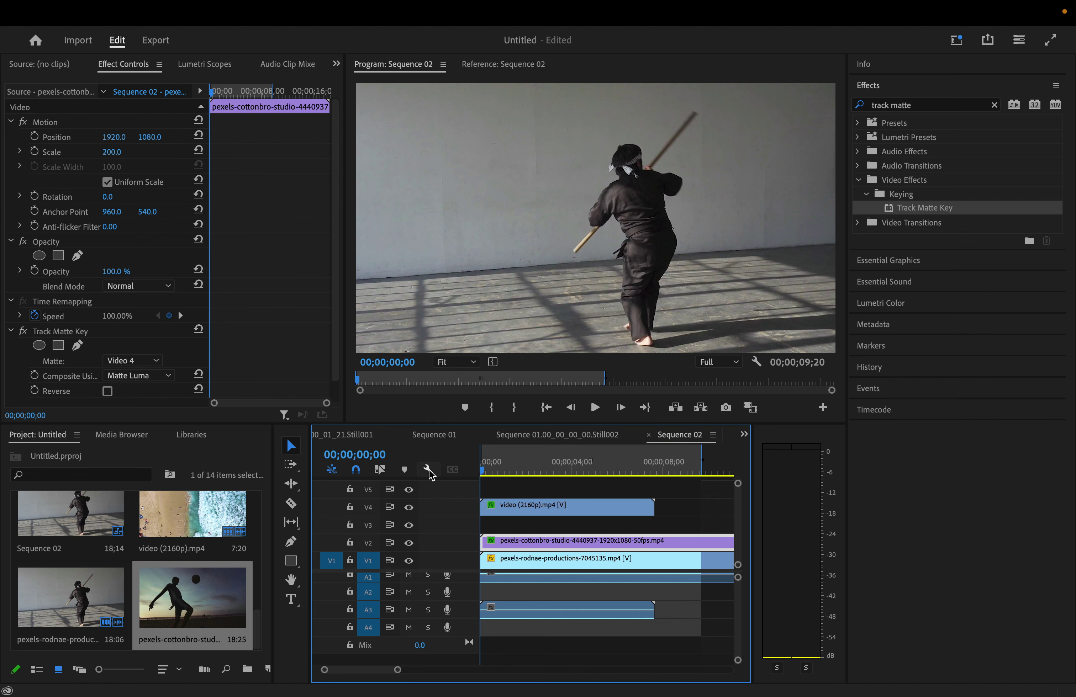
- Preview the wave-matte wipe and scrub from frame 17 to 1 second 3 frames
key("space")
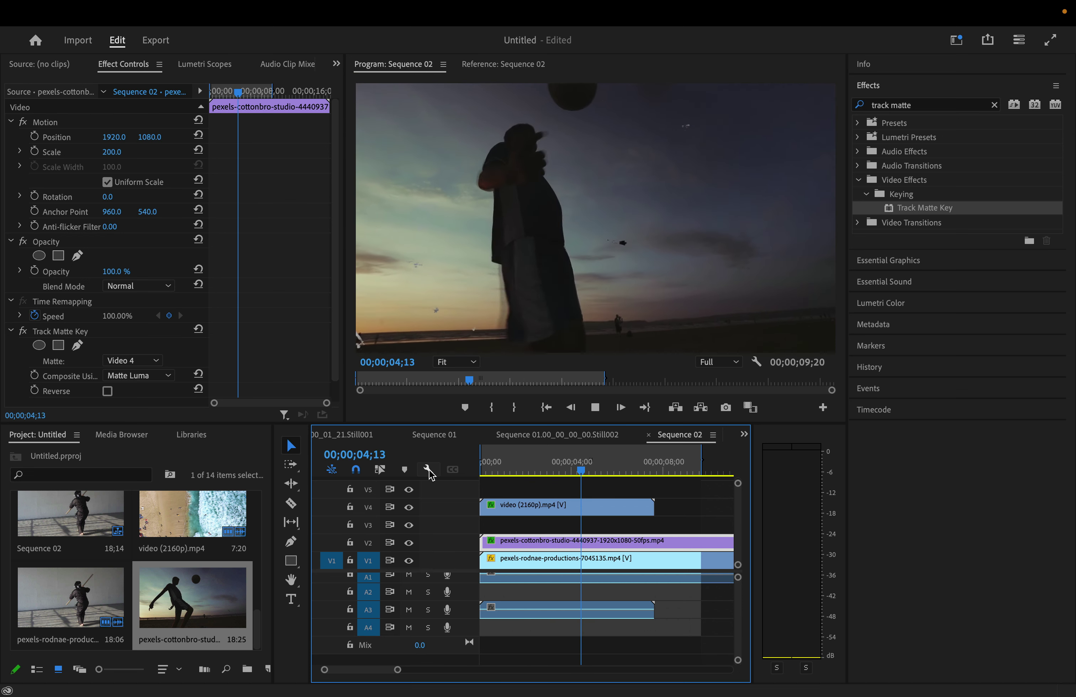
key("space")
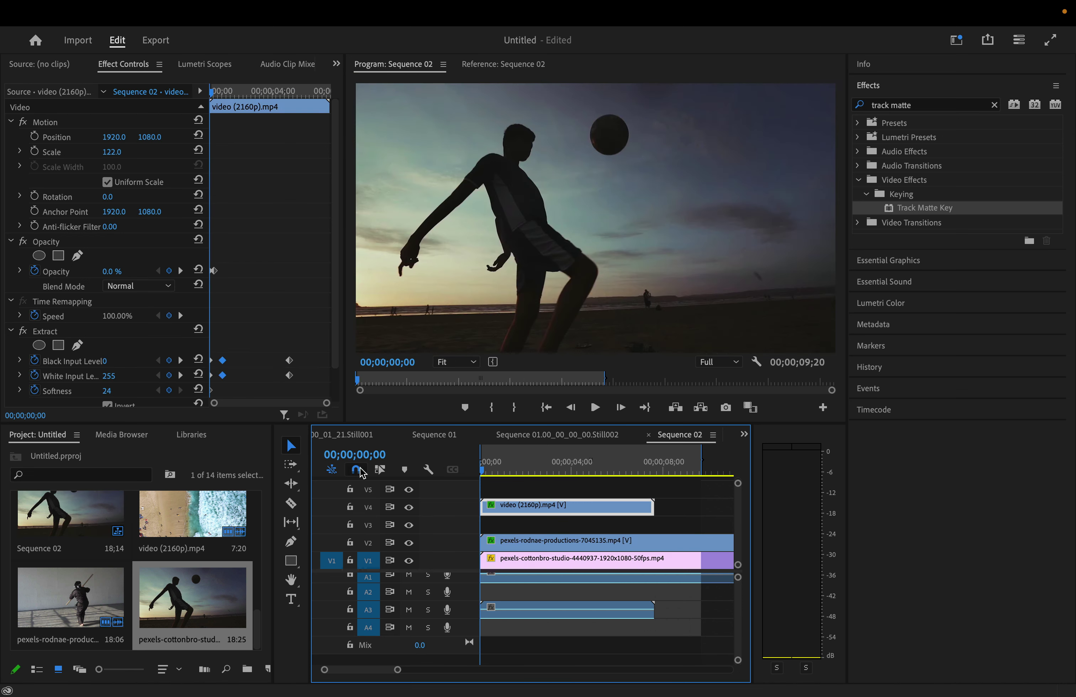
key("space")
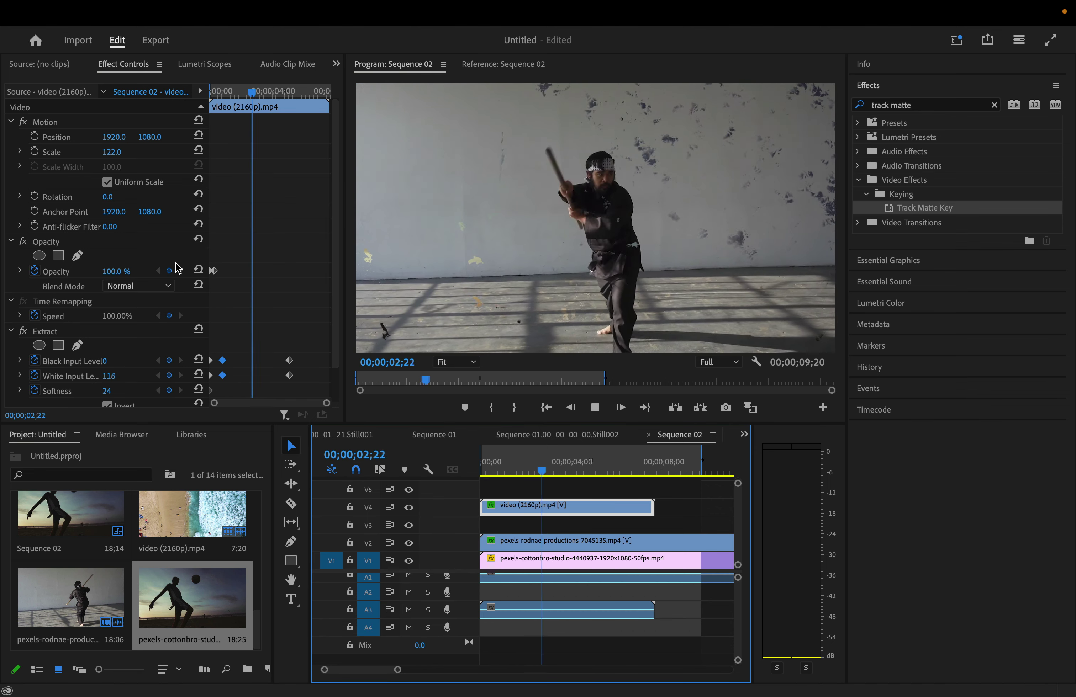
key("space")
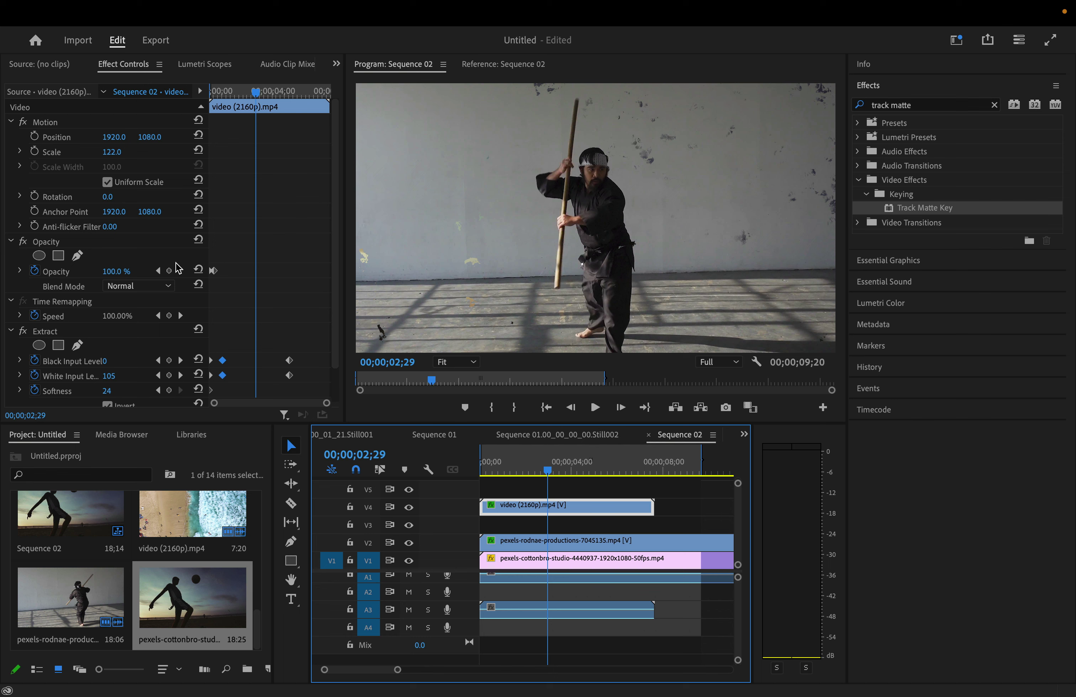
left_click(495, 471)
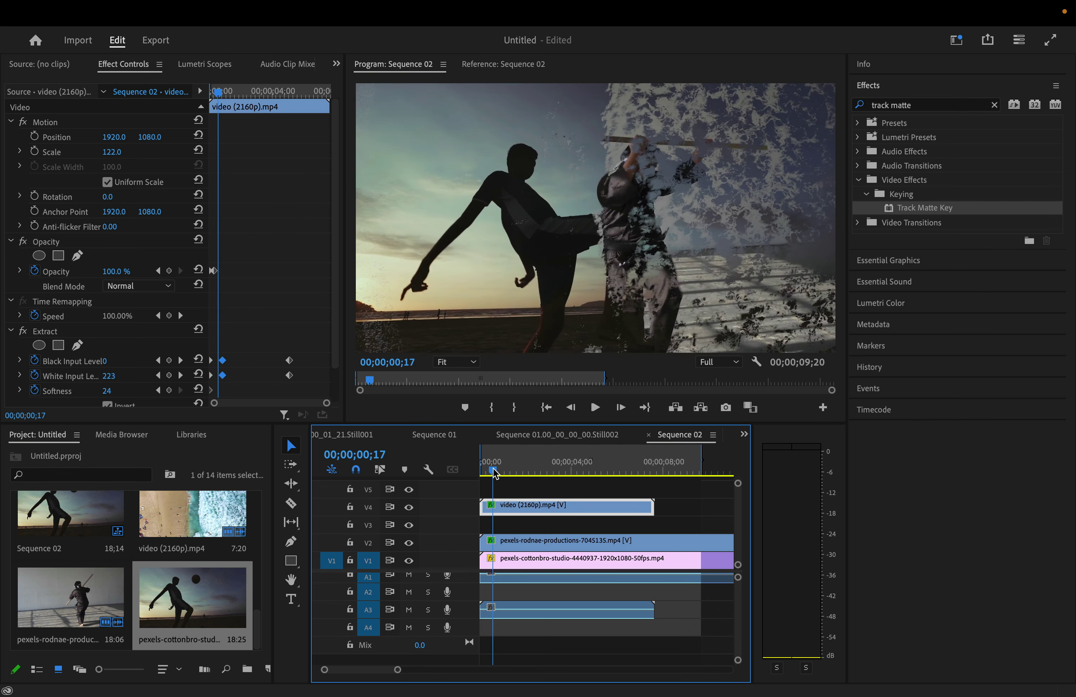
left_click_drag(496, 474, 508, 475)
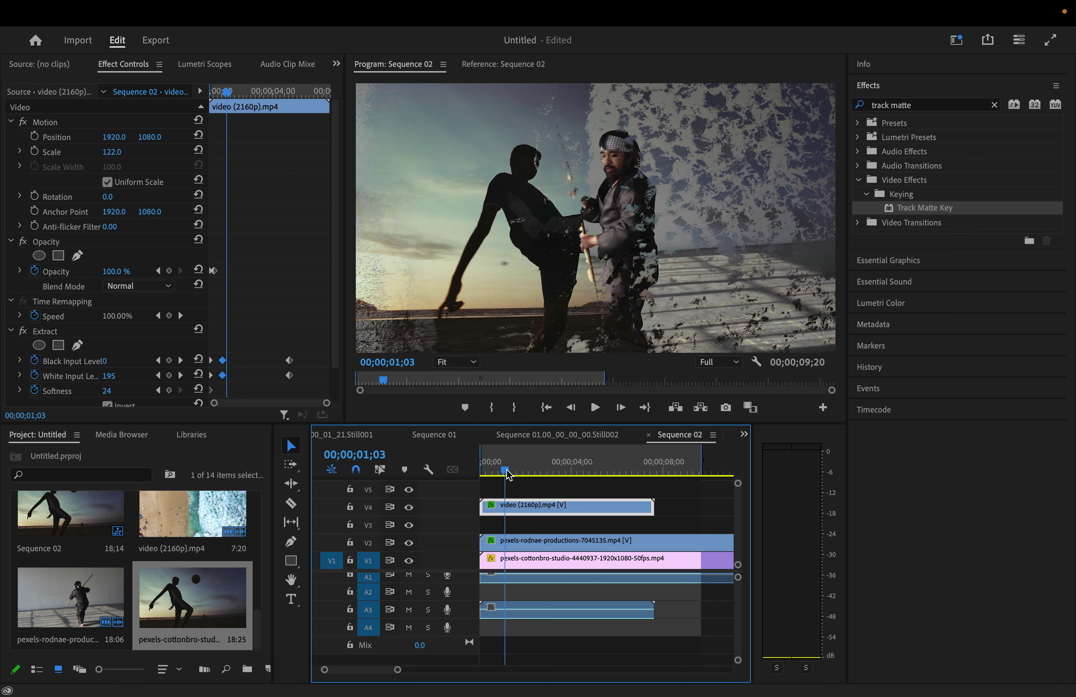